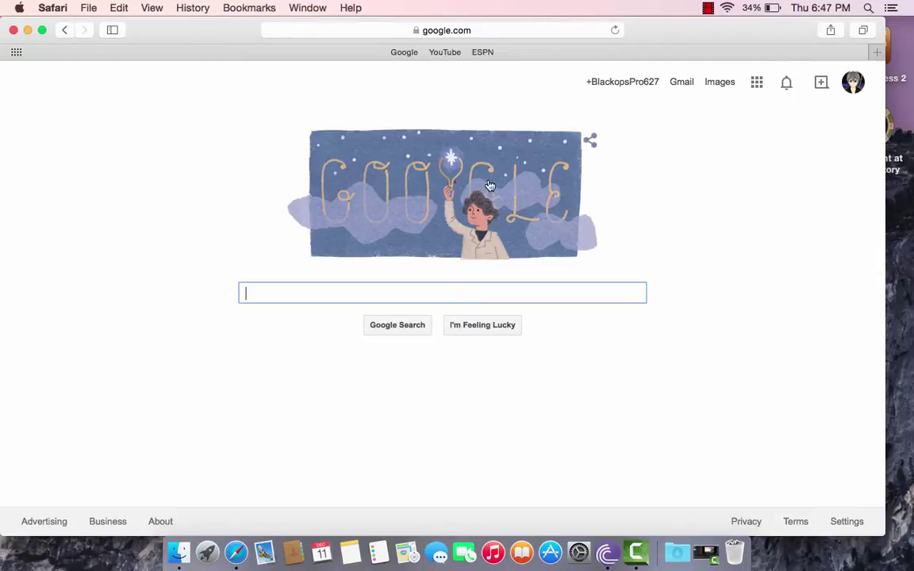
Go to camtasia.com in Safari and open the Download Camtasia free-trial page
left_click(463, 31)
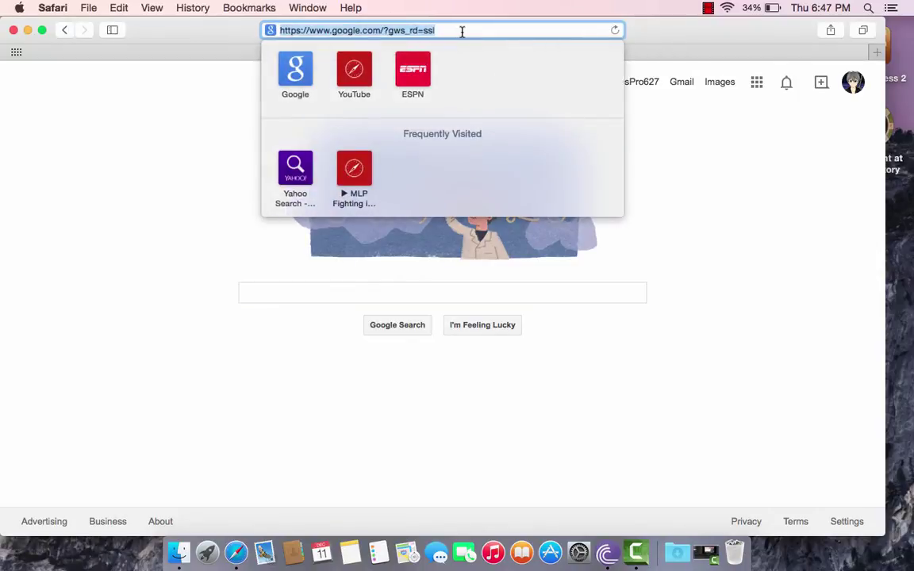
key("BackSpace")
type("cam")
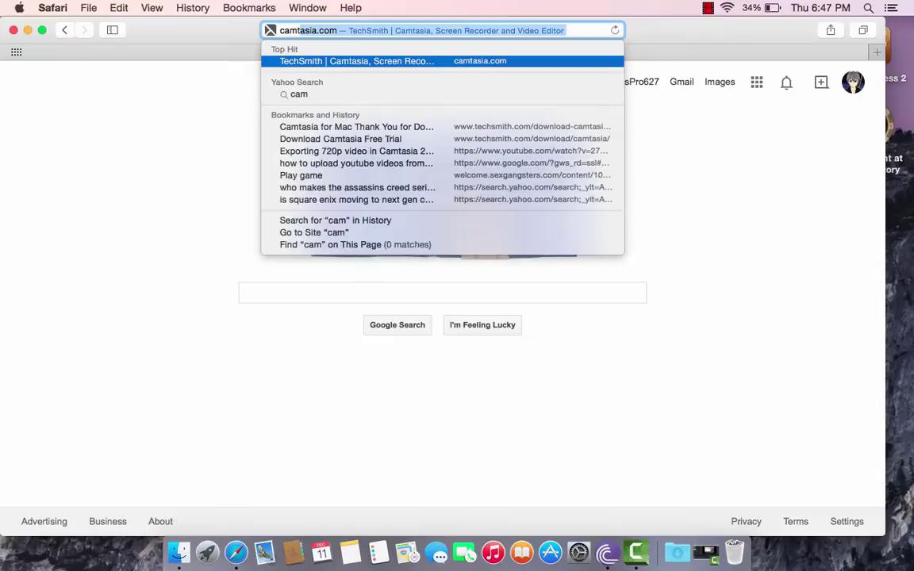
type("t")
key("Return")
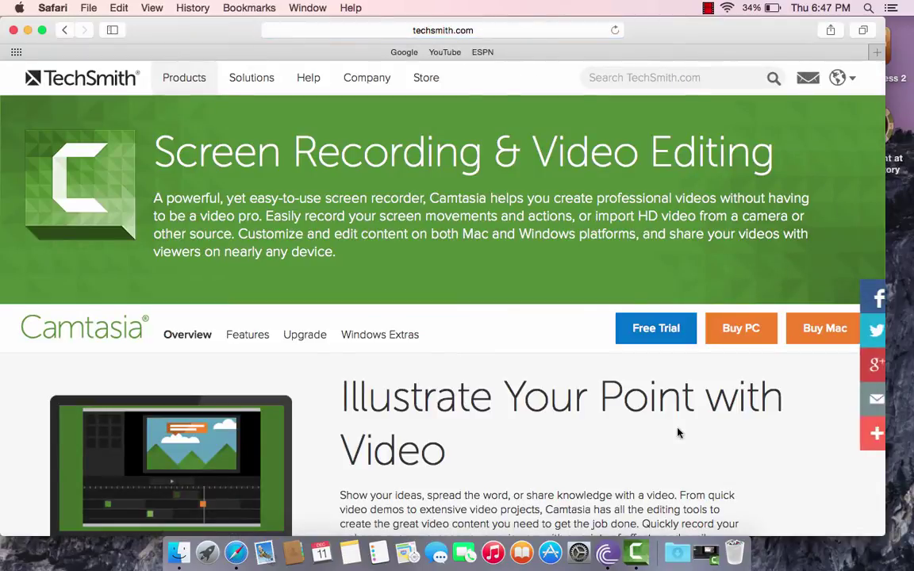
left_click(652, 334)
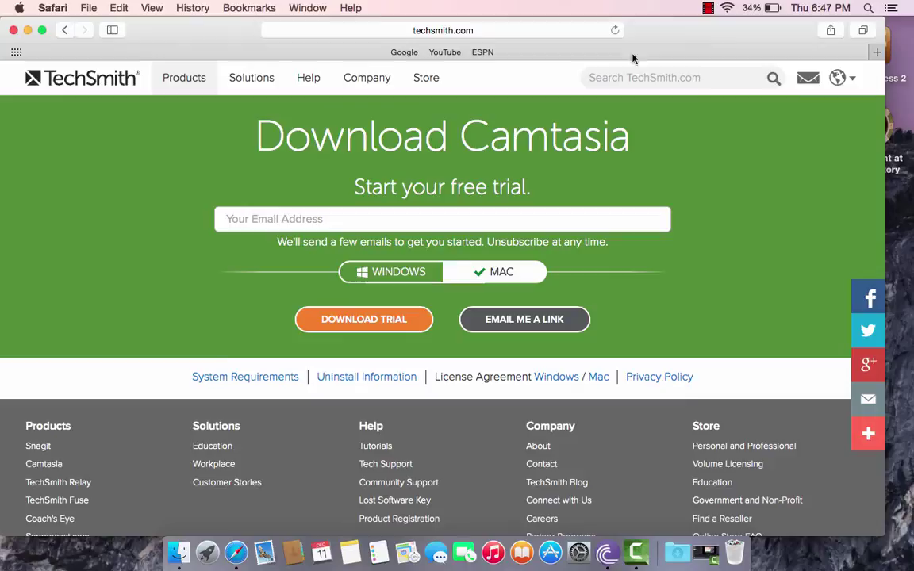
Open a new browser tab, then bring Camtasia 2 forward and open its recording menu
left_click(876, 51)
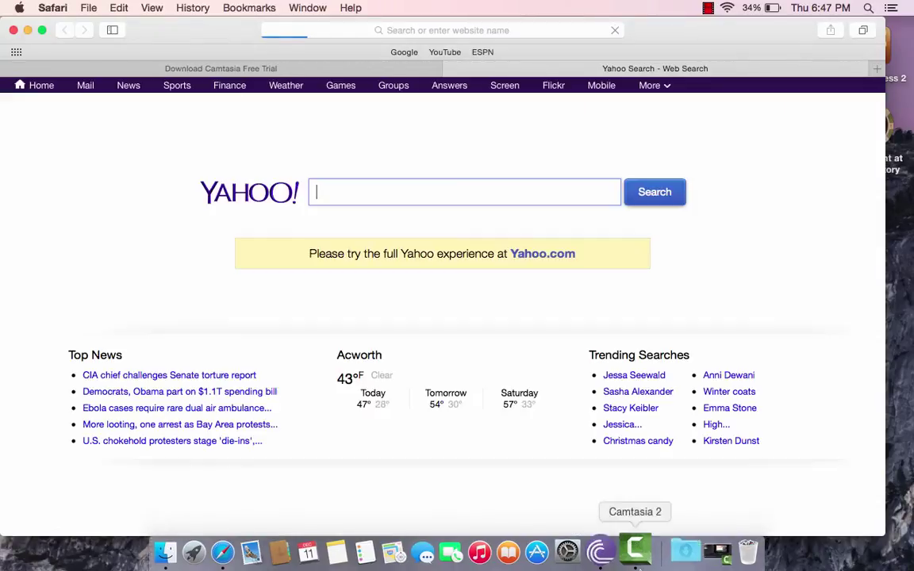
left_click(634, 550)
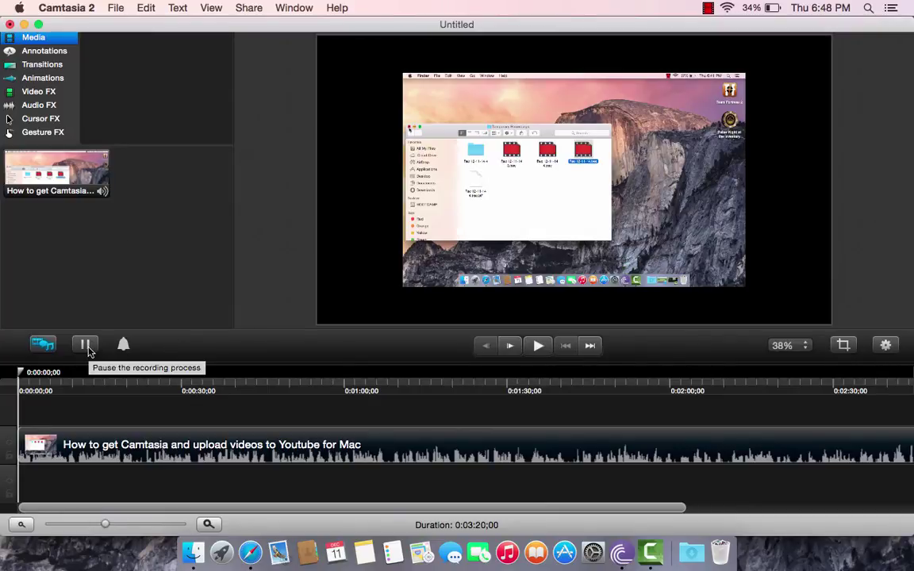
left_click(707, 8)
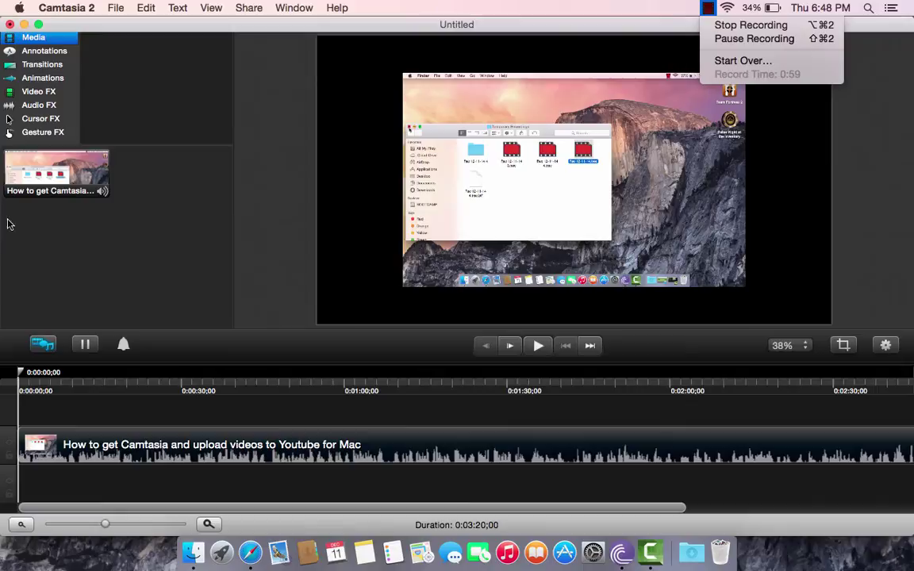
Dismiss the recording menu and drag the recorded clip along the timeline
left_click(267, 98)
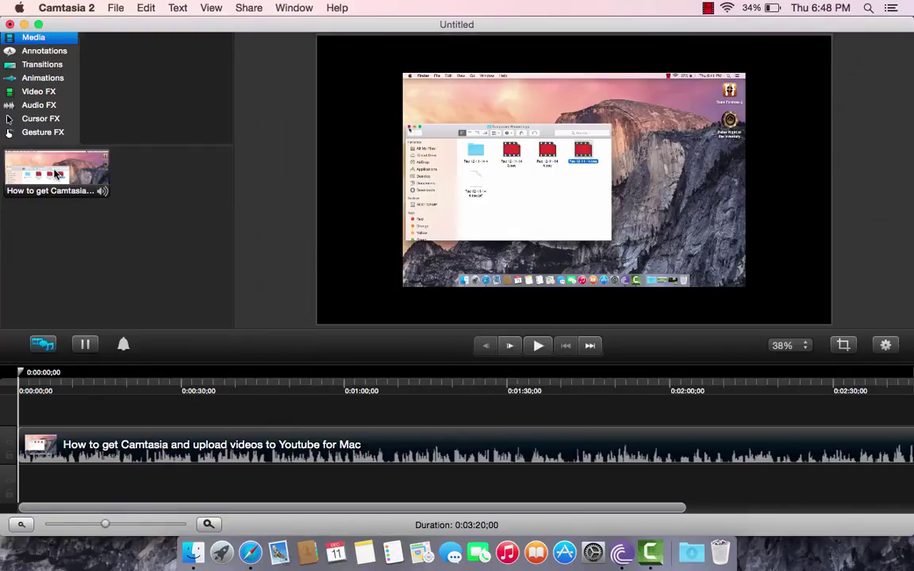
left_click(190, 452)
left_click_drag(191, 452, 10, 444)
Set the canvas to the Original Recording Dimensions preset, 1280×800
left_click(785, 347)
left_click(789, 432)
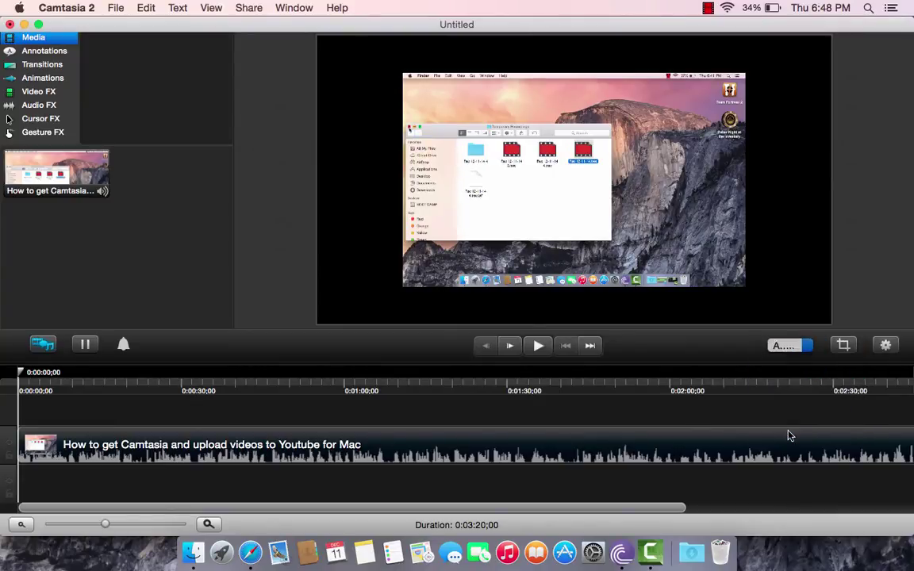
left_click(591, 230)
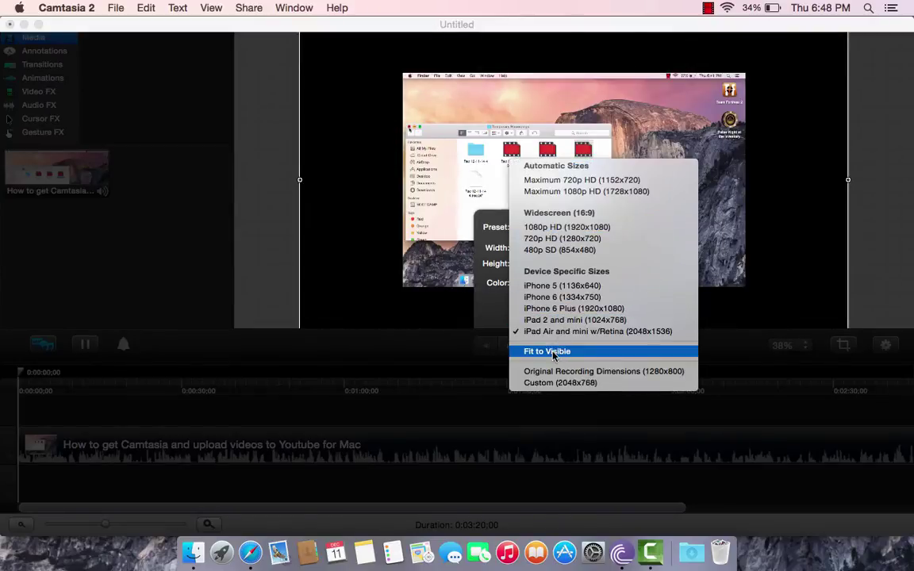
left_click(559, 354)
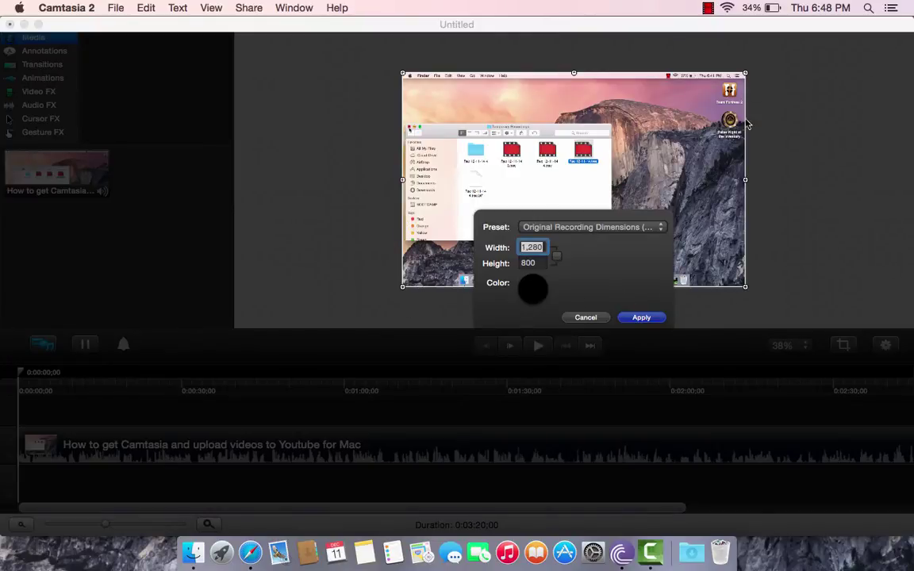
left_click(640, 318)
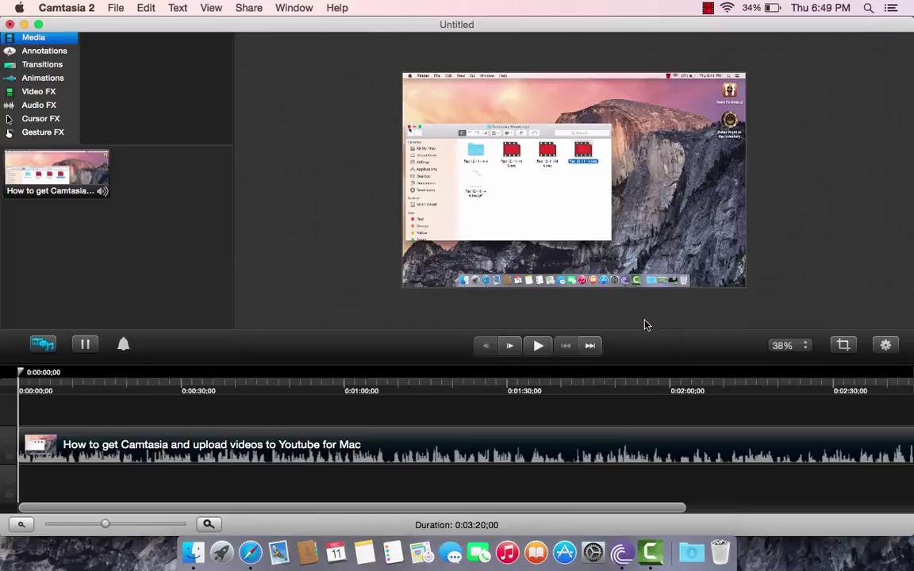
Start an advanced MP4 export with dimensions set to the Current canvas size
left_click(247, 10)
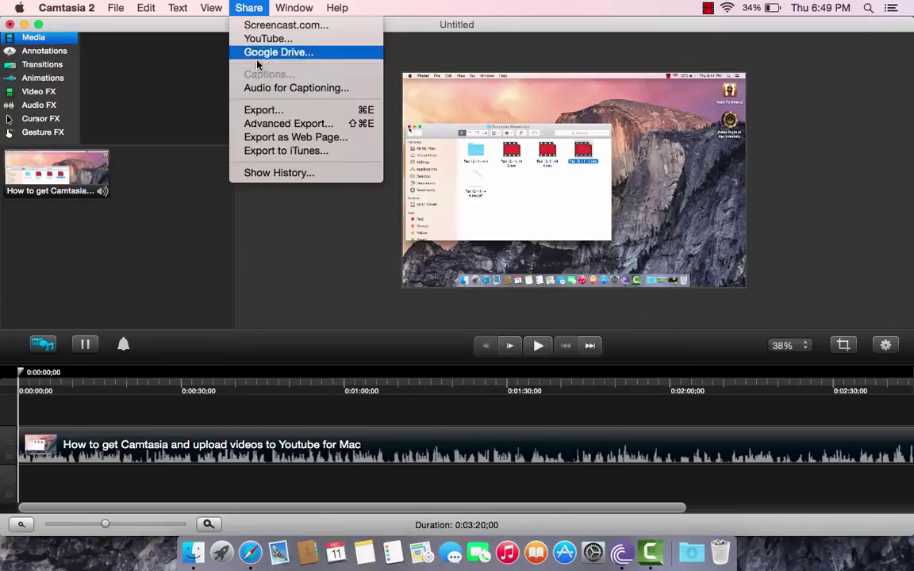
left_click(274, 123)
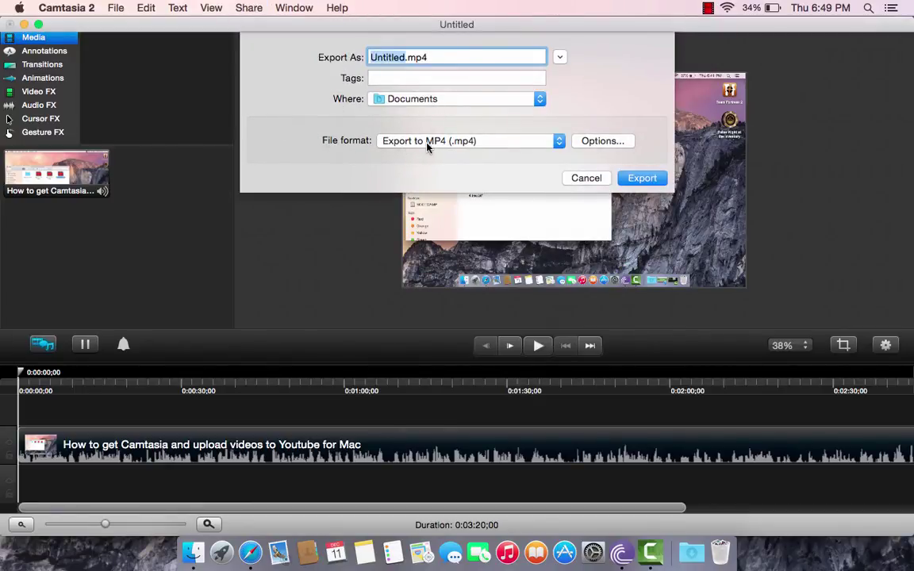
left_click(591, 143)
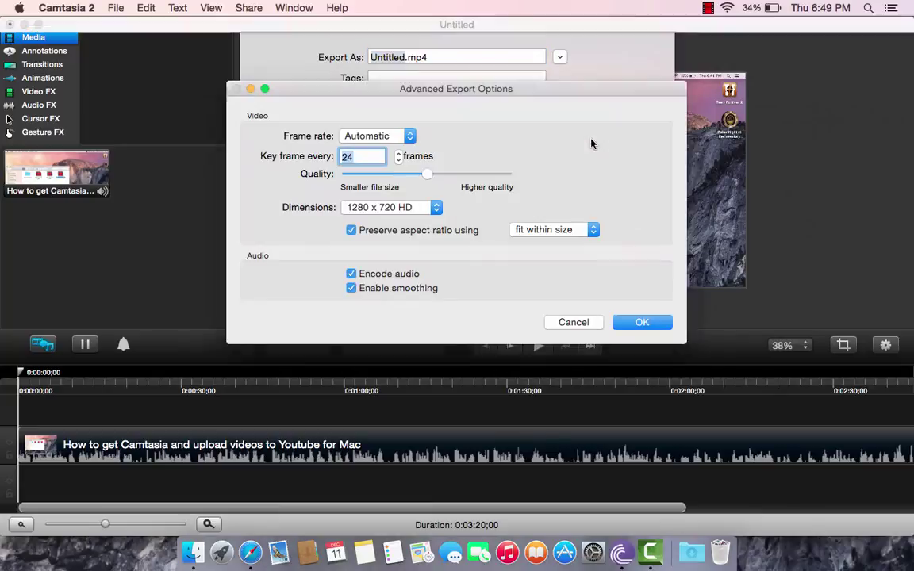
left_click(429, 207)
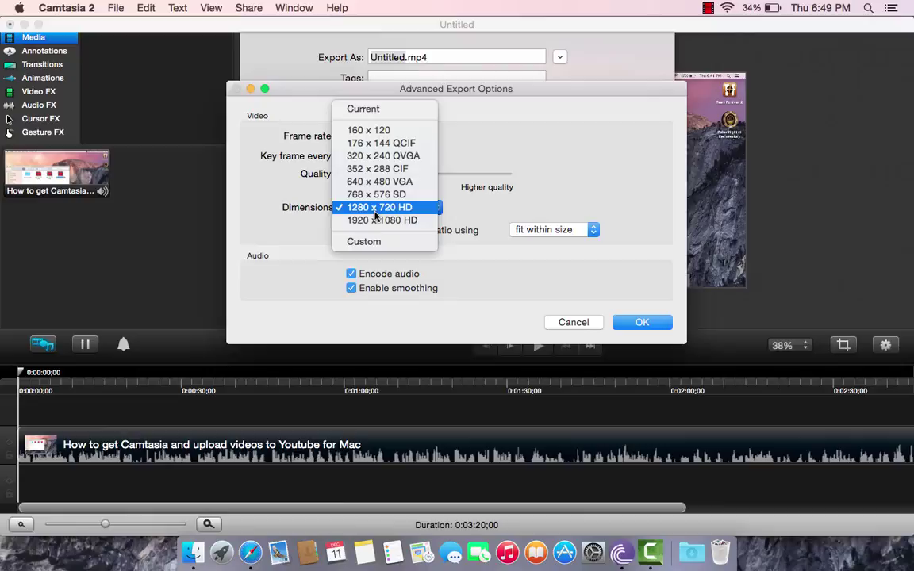
left_click(368, 112)
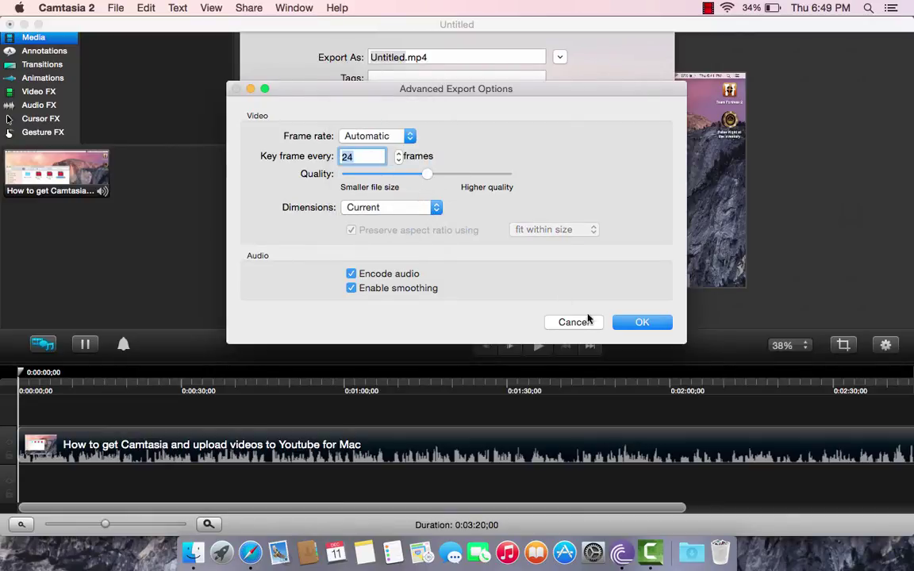
left_click(640, 322)
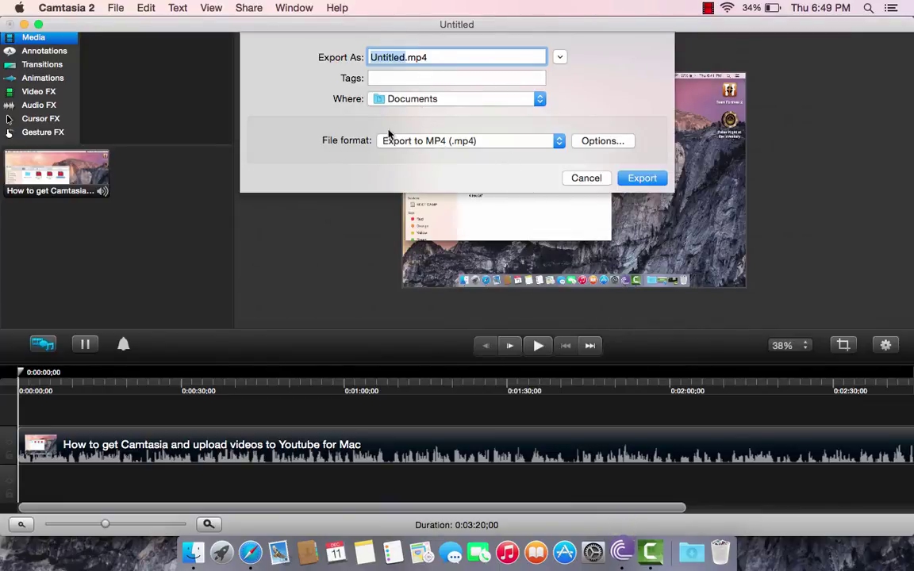
Keep Documents as the save location and rename the export file to Example
left_click(411, 99)
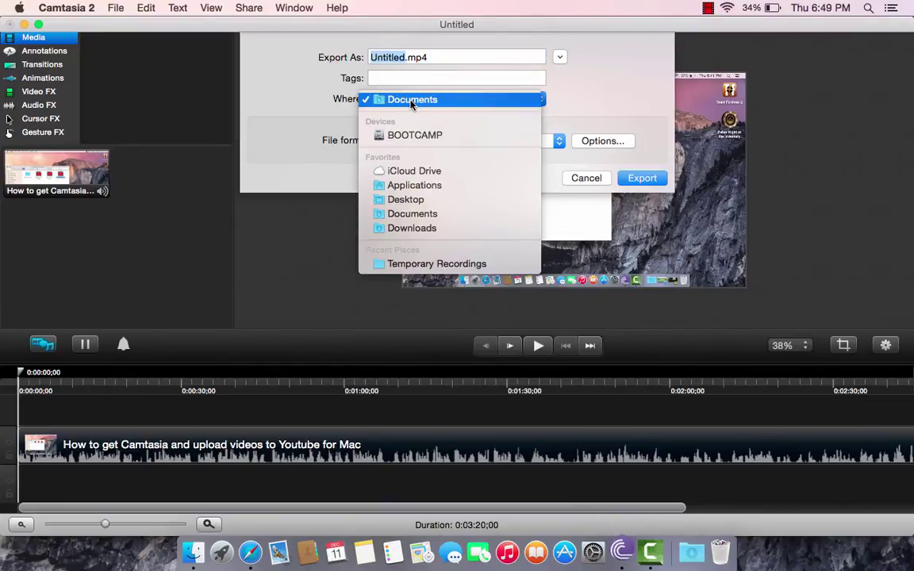
left_click(413, 100)
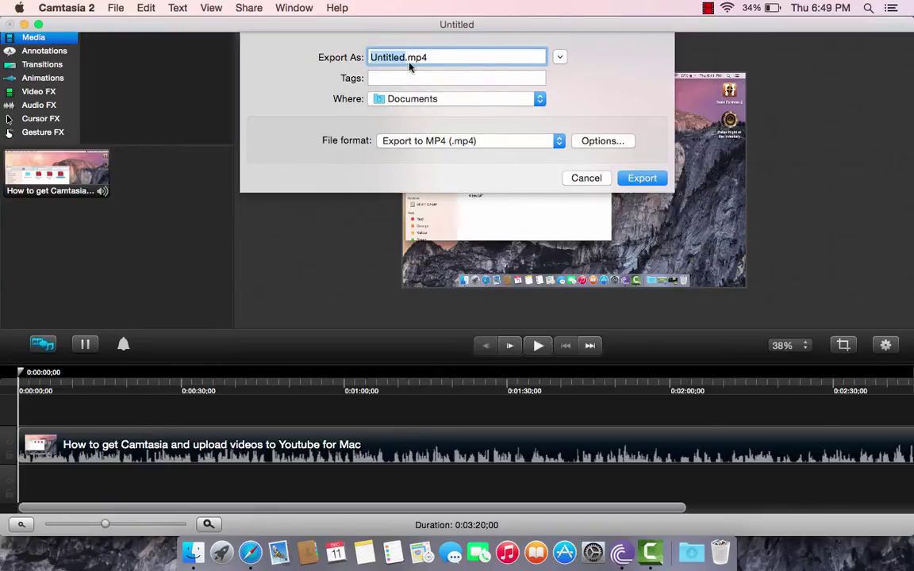
left_click(439, 57)
key("BackSpace")
key("BackSpace")
key("BackSpace")
key("BackSpace")
key("BackSpace")
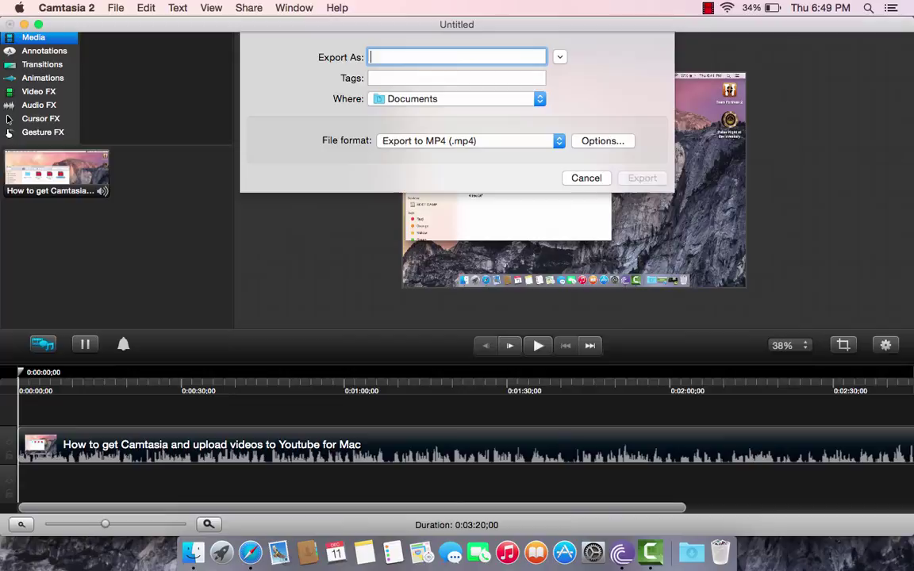
type("Example")
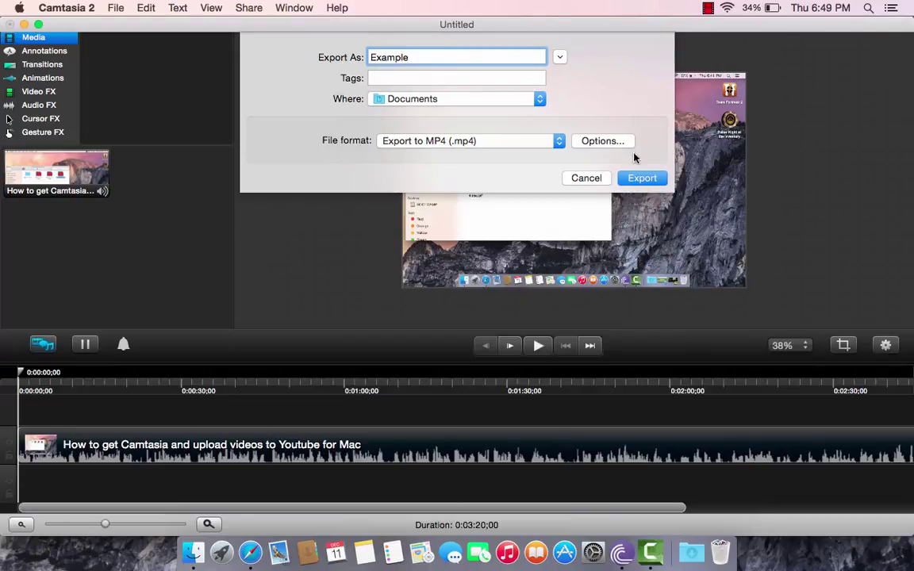
Start the MP4 export, then cancel it from the progress sheet
left_click(633, 180)
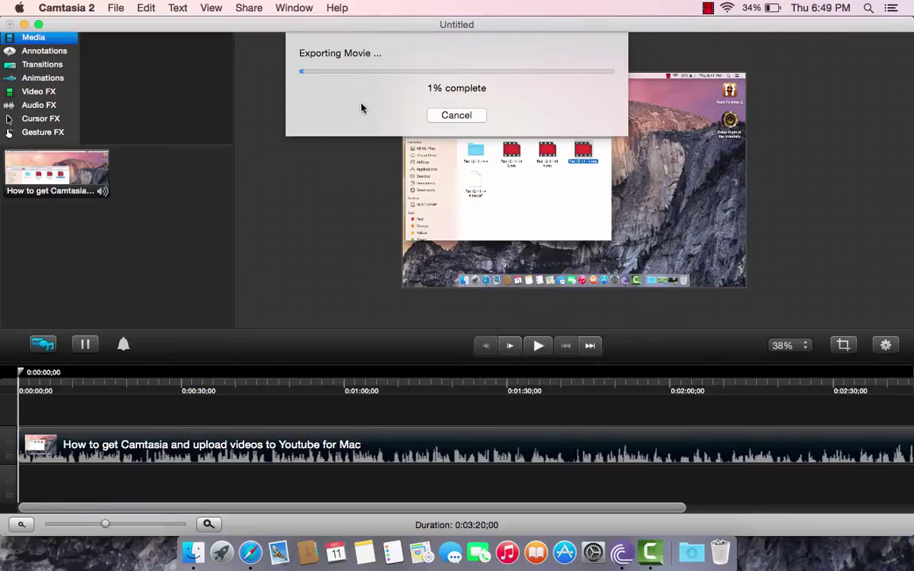
left_click(466, 119)
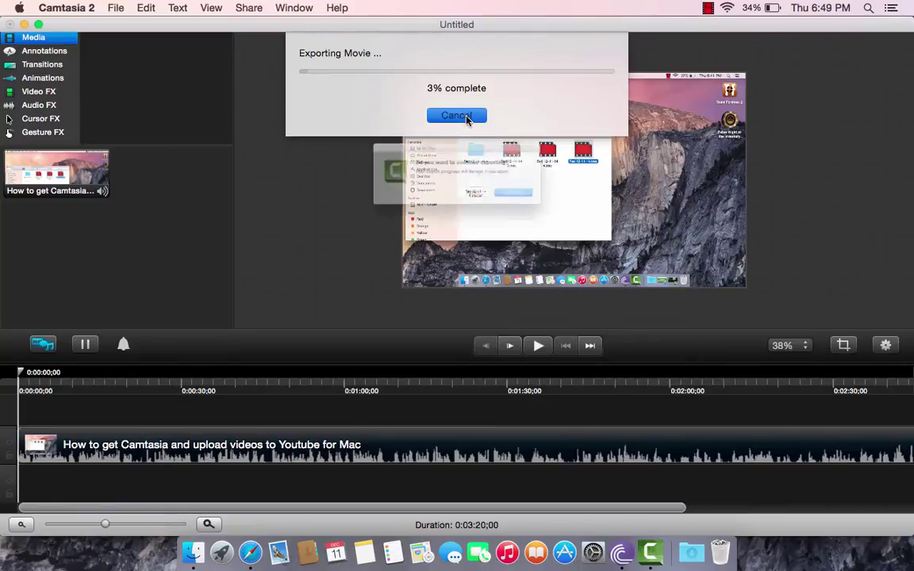
left_click(490, 207)
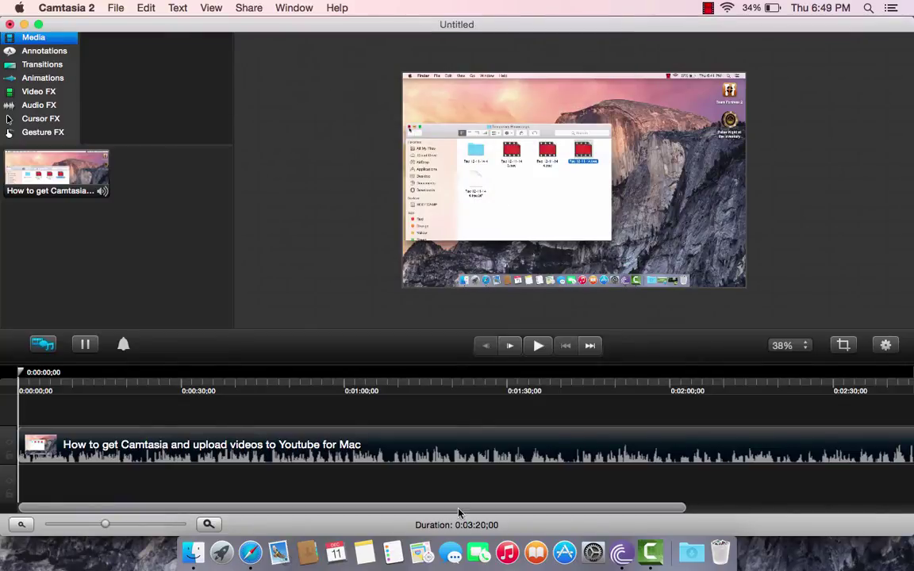
Open YouTube's upload page in Safari, browse for a video file, then return to Camtasia 2
left_click(250, 548)
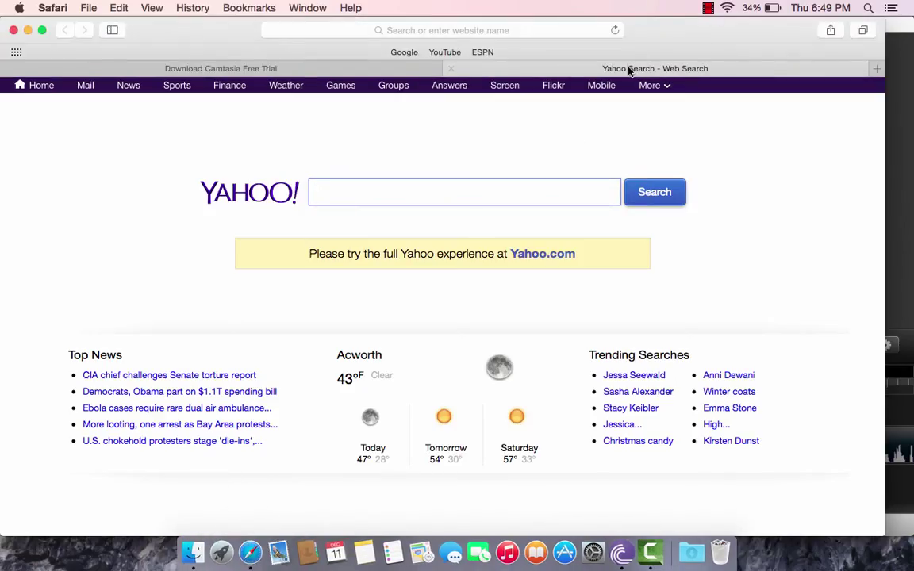
left_click(415, 28)
left_click(355, 75)
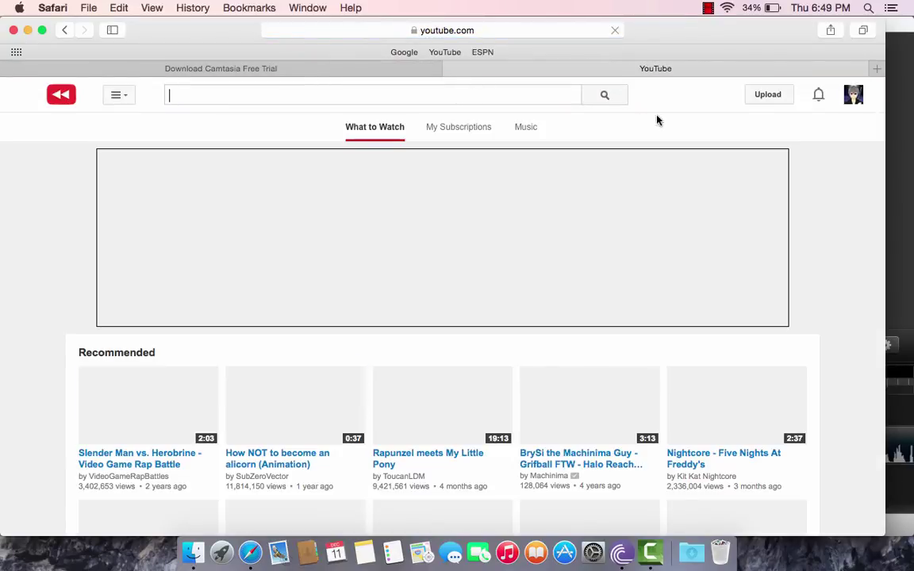
left_click(764, 102)
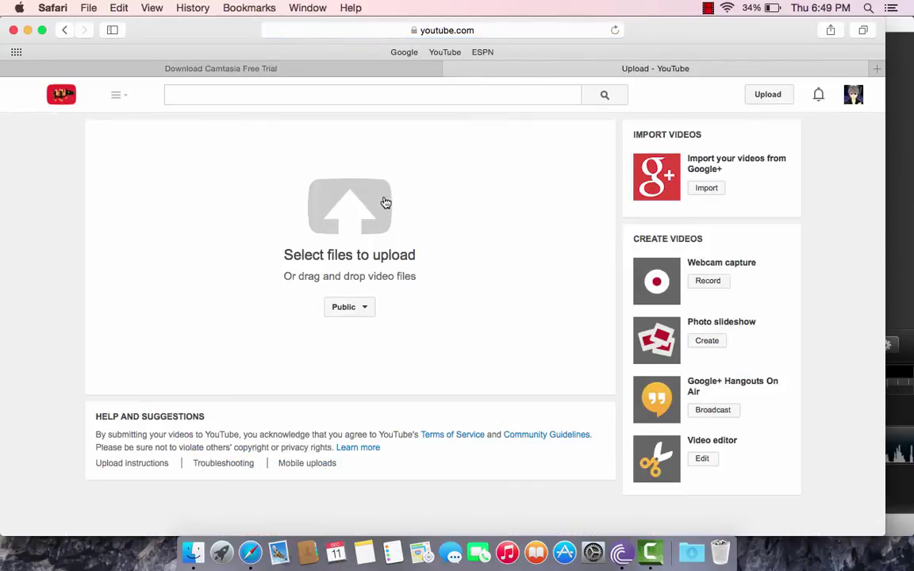
left_click(362, 217)
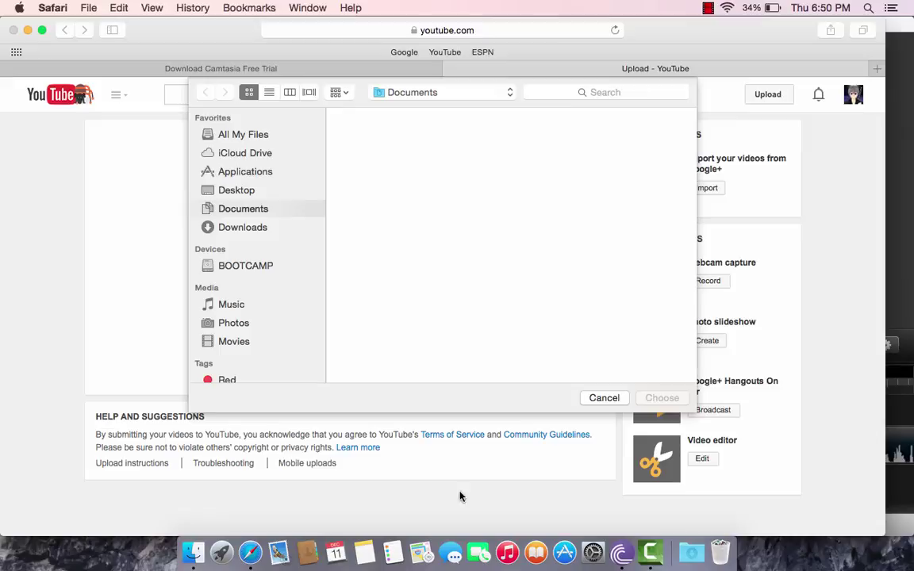
left_click(650, 553)
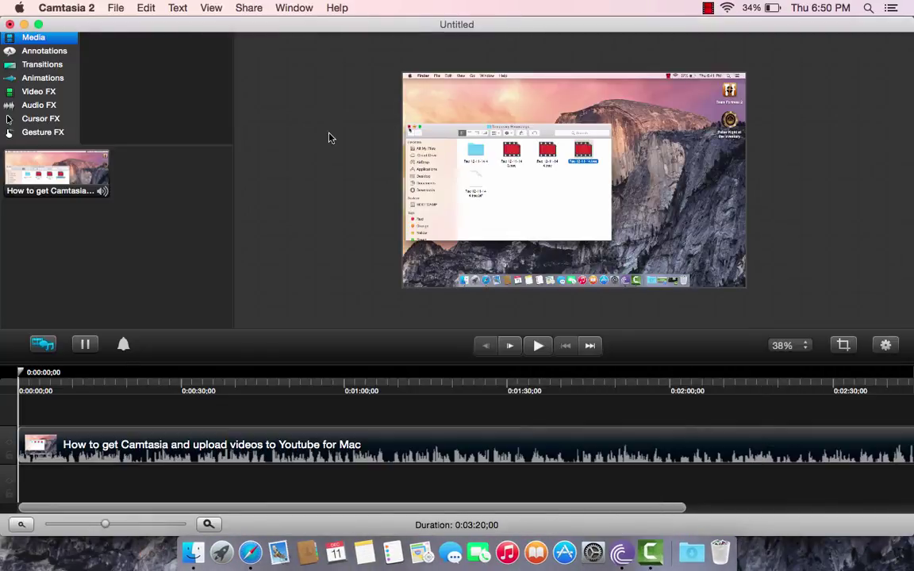
Cancel the empty YouTube file chooser in Safari and return to the Camtasia 2 editor
left_click(249, 553)
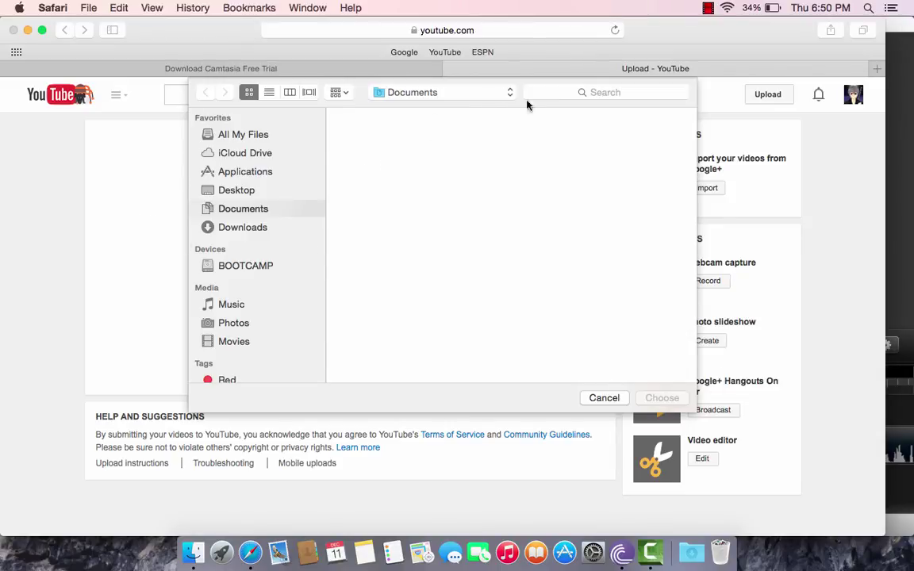
left_click(597, 396)
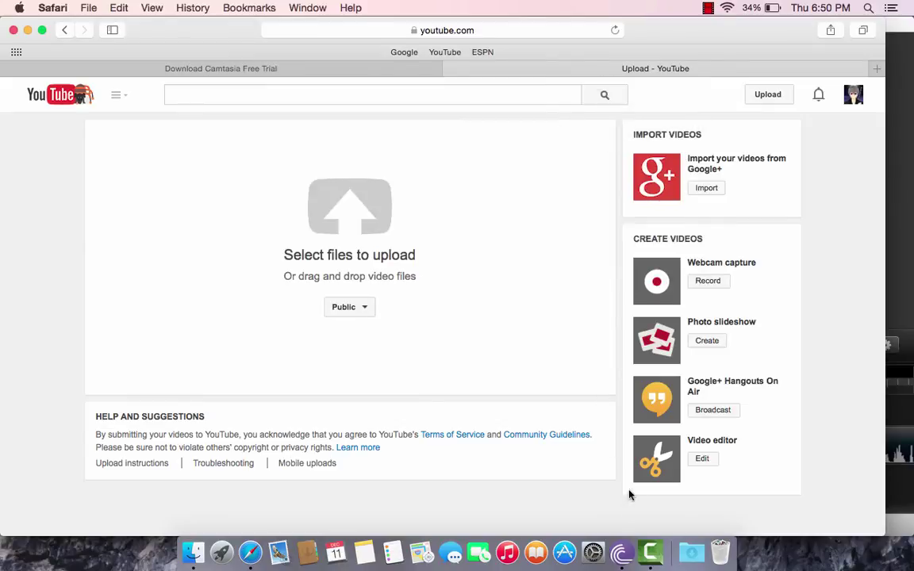
left_click(649, 544)
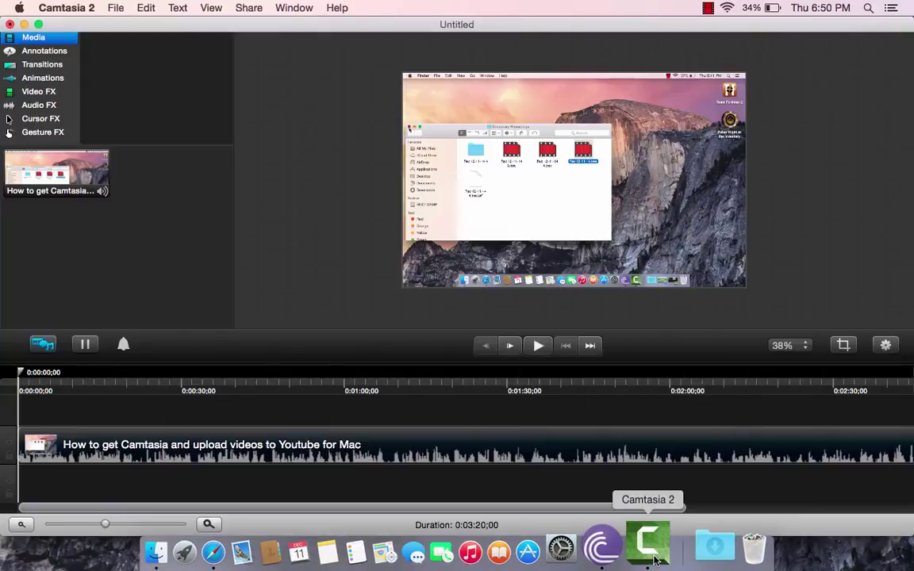